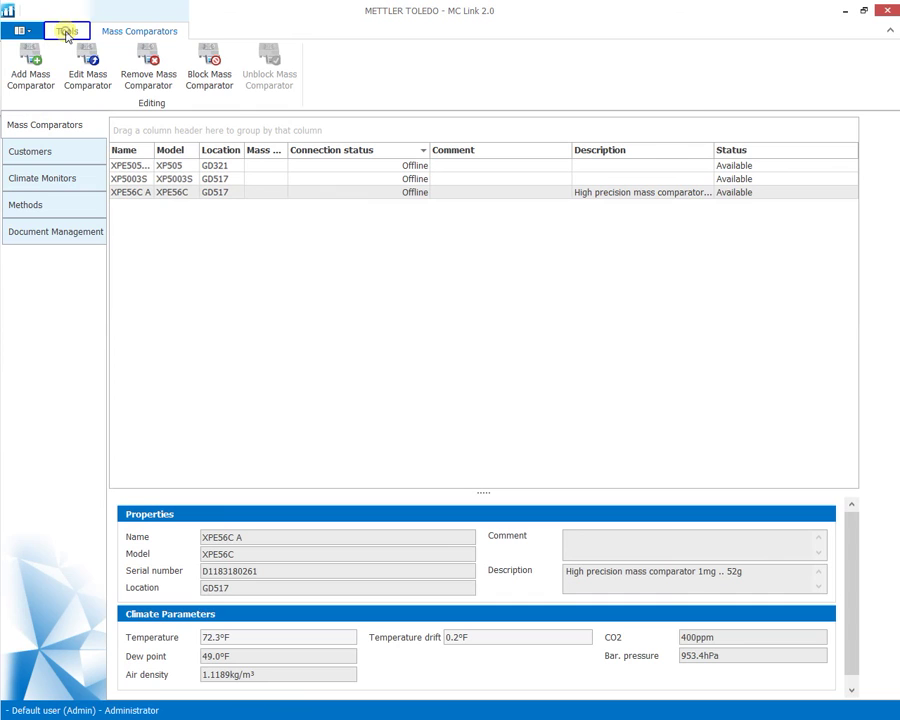
# - Start a new alloy/material named "MT vacuum melted SS" with a density of 8000 kg/m³
pyautogui.click(66, 33)
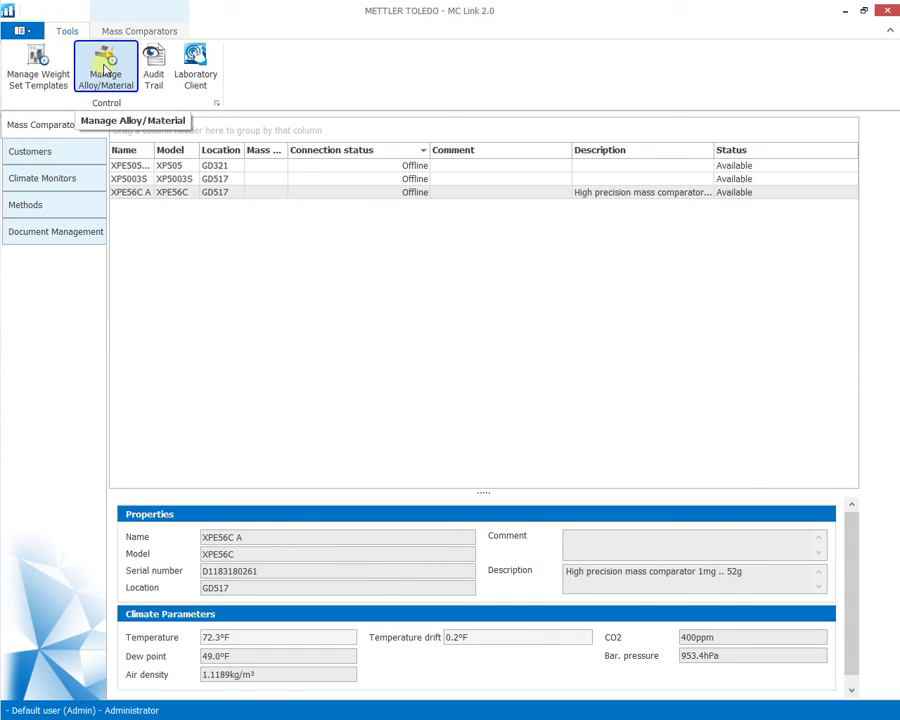
pyautogui.click(108, 69)
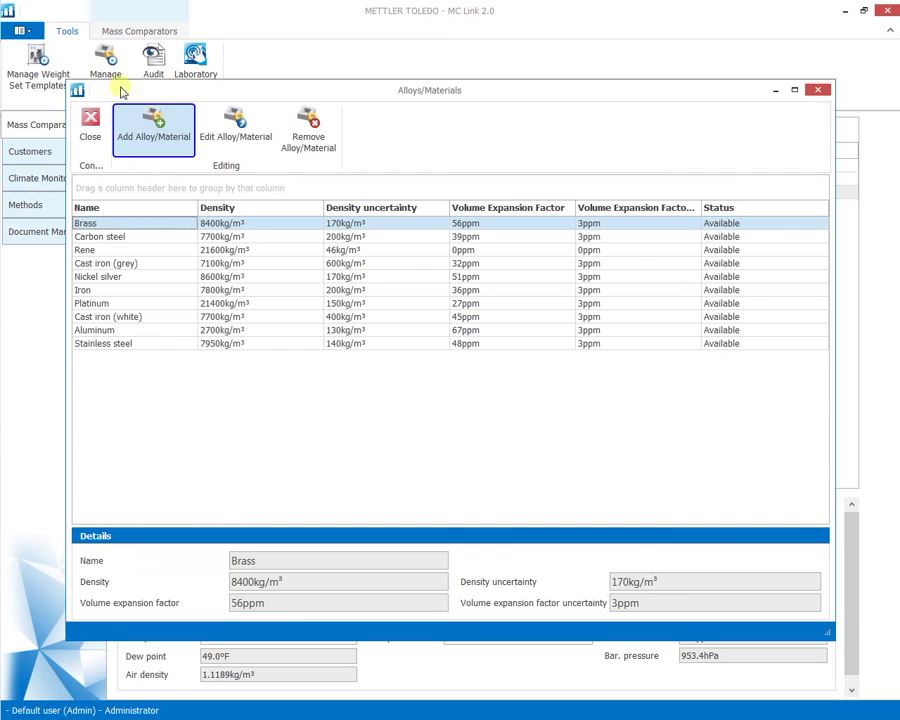
pyautogui.click(152, 127)
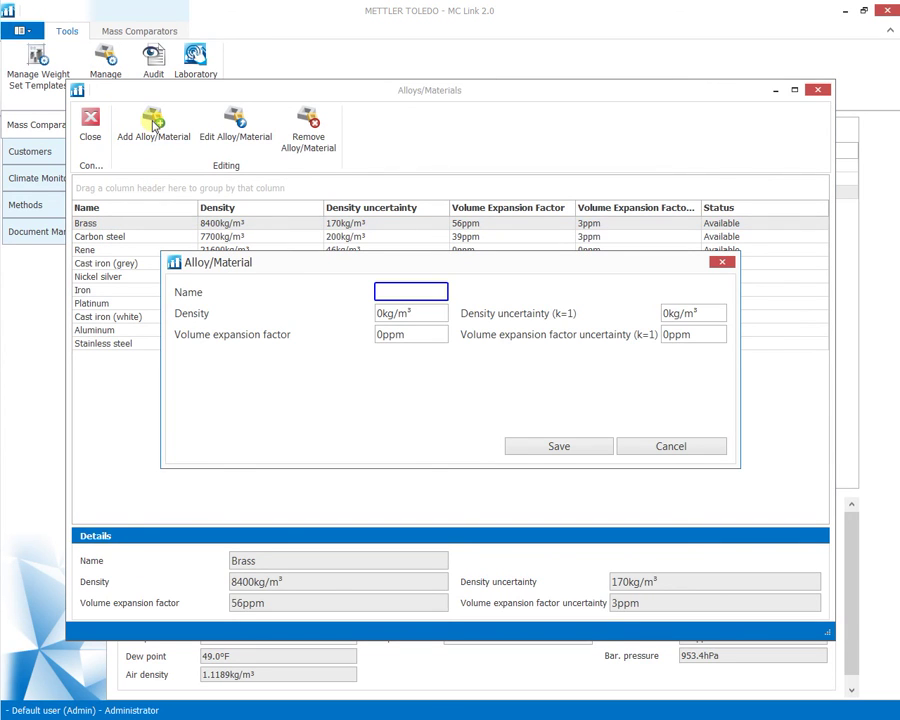
pyautogui.write('Vacuum melted SS')
pyautogui.press('Tab')
pyautogui.write('8000')
pyautogui.press('Tab')
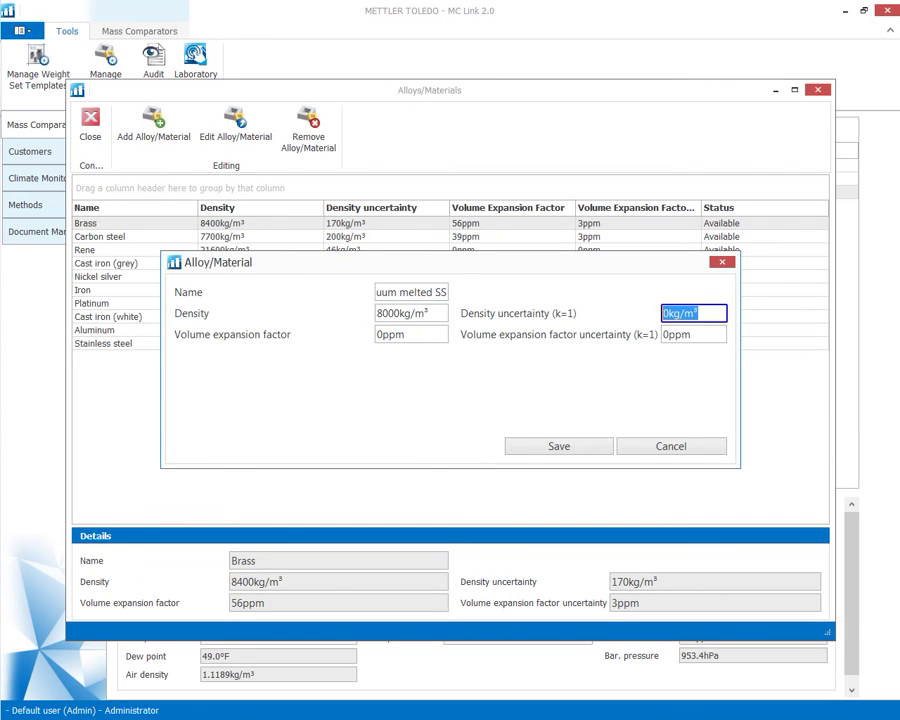
# - Set the material's density uncertainty to 15 kg/m³, volume expansion factor to 48 ppm and its uncertainty to 3 ppm, and save it
pyautogui.write('15')
pyautogui.press('Tab')
pyautogui.write('48')
pyautogui.press('Tab')
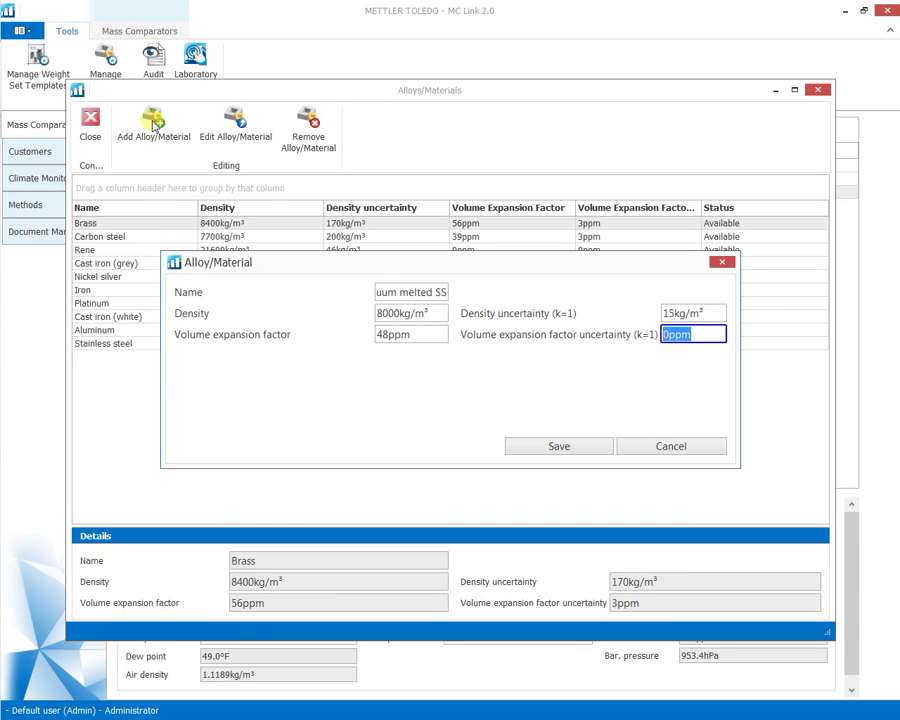
pyautogui.write('3')
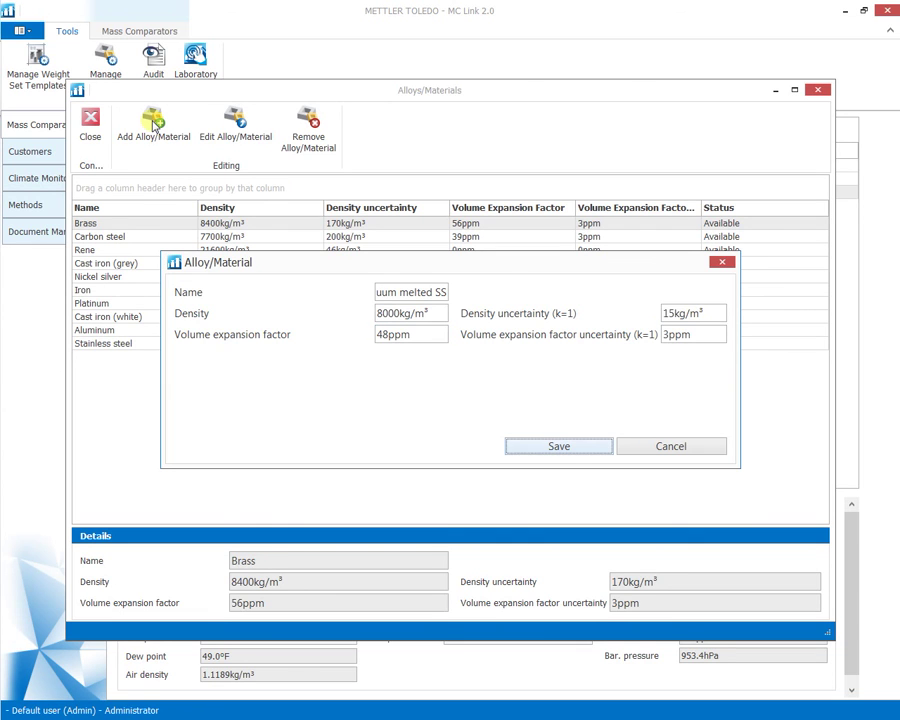
pyautogui.click(558, 447)
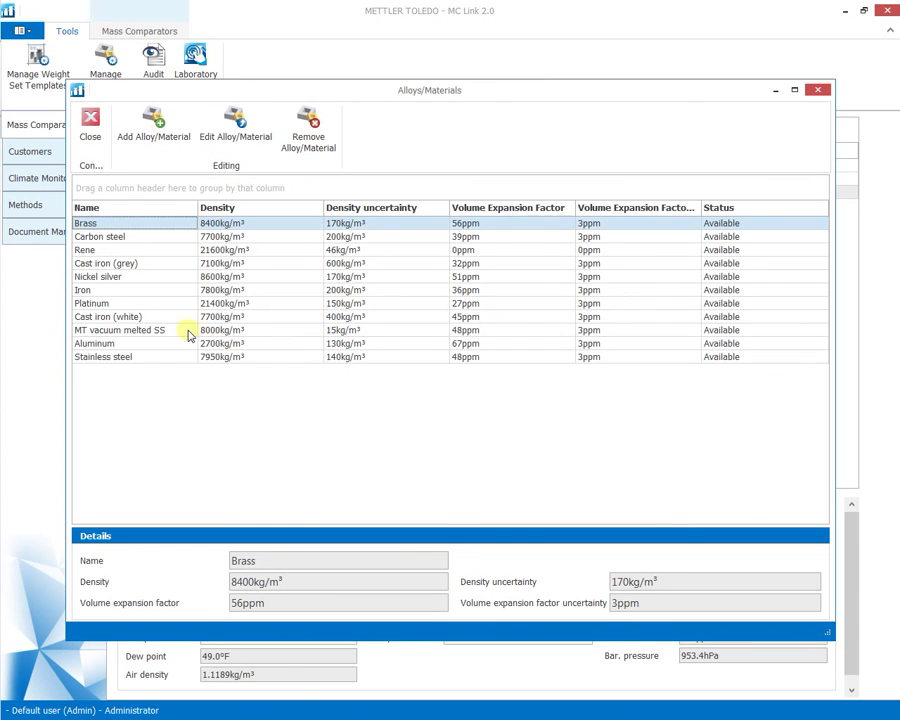
pyautogui.click(191, 333)
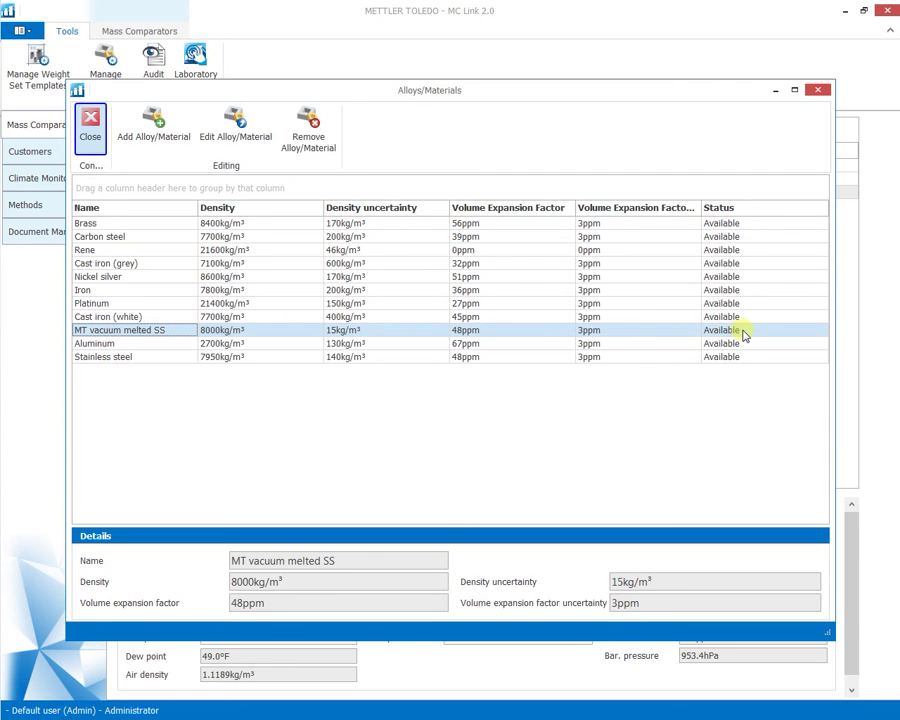
pyautogui.click(90, 123)
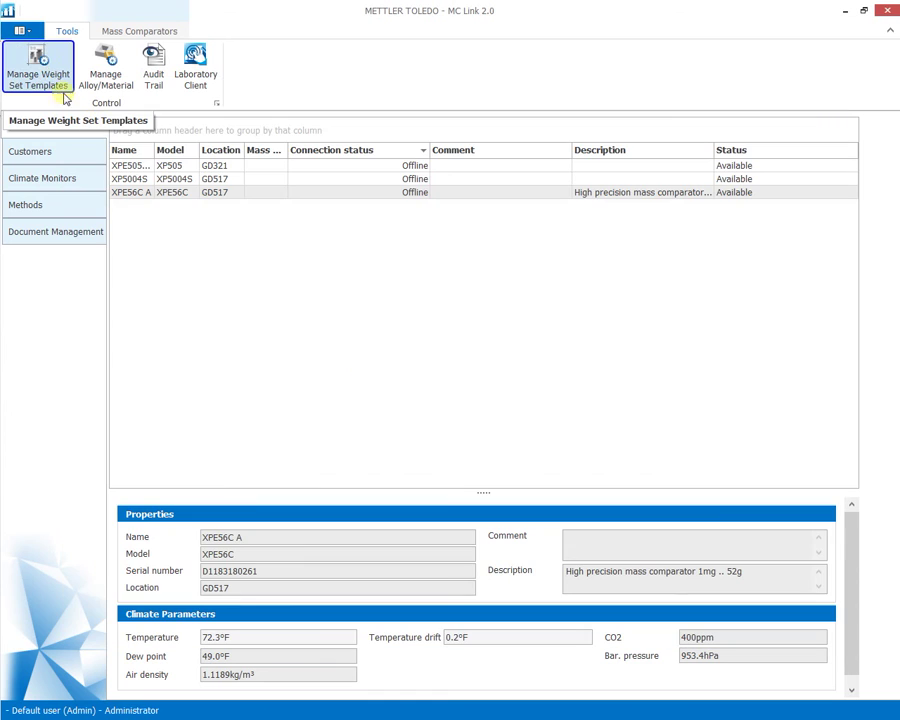
# - Start a weight set template with accuracy class OIML R111, E2, description "MT vacuum melted SS 1mg .. 1kg 1,2,2,5" and comment "MT vacuum melted stainless steel"
pyautogui.click(40, 72)
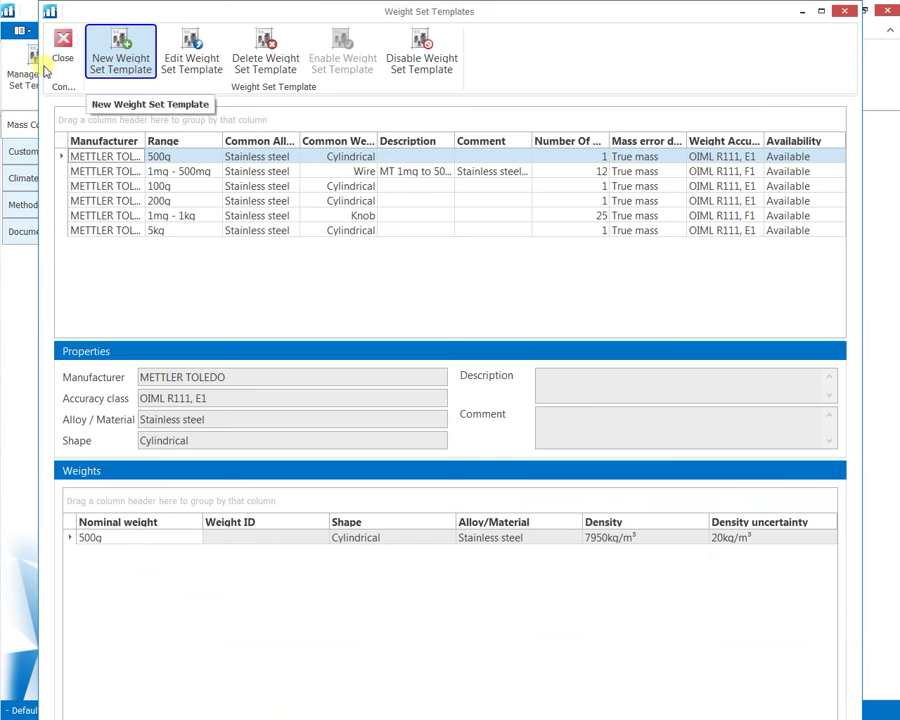
pyautogui.click(99, 62)
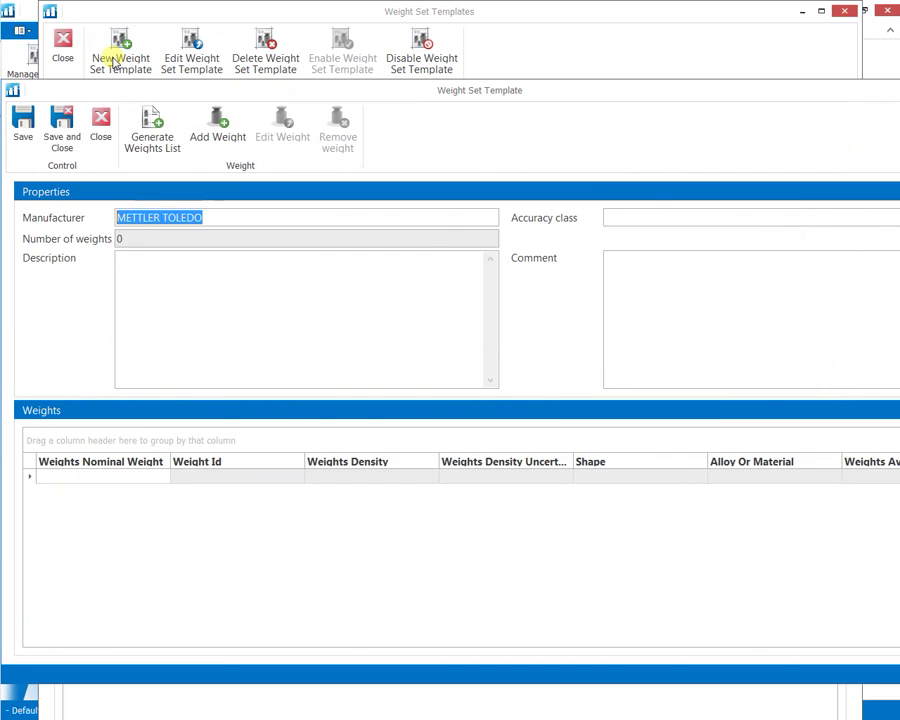
pyautogui.press('Tab')
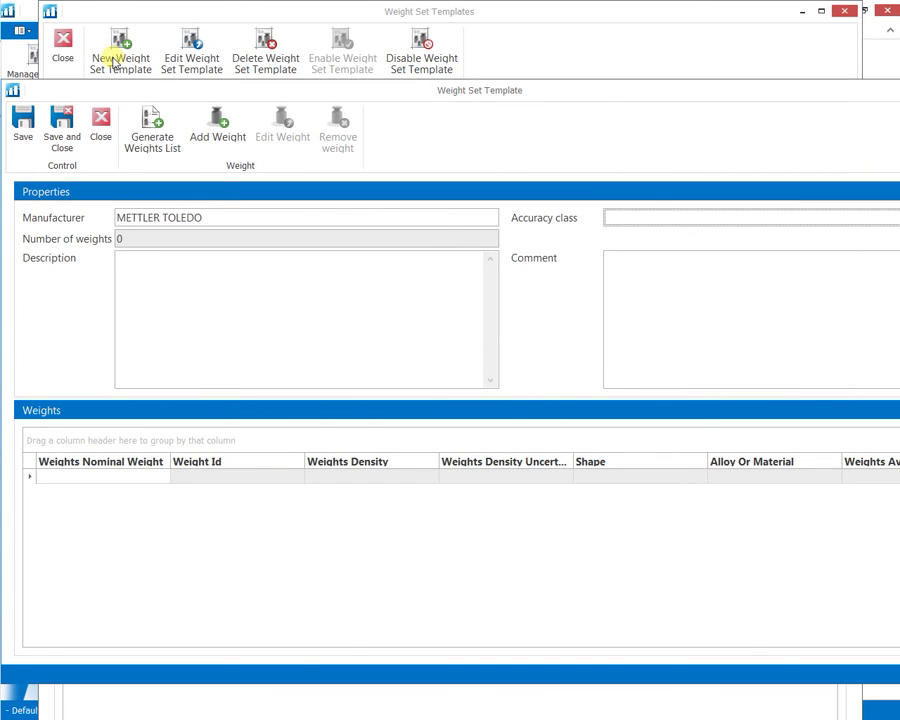
pyautogui.write('O')
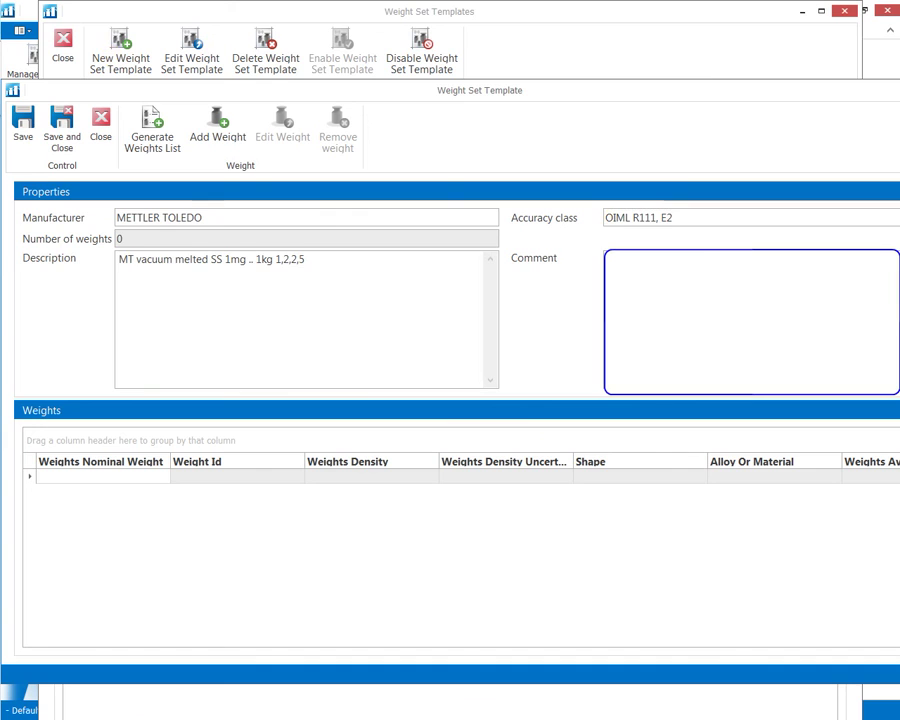
pyautogui.write('MT')
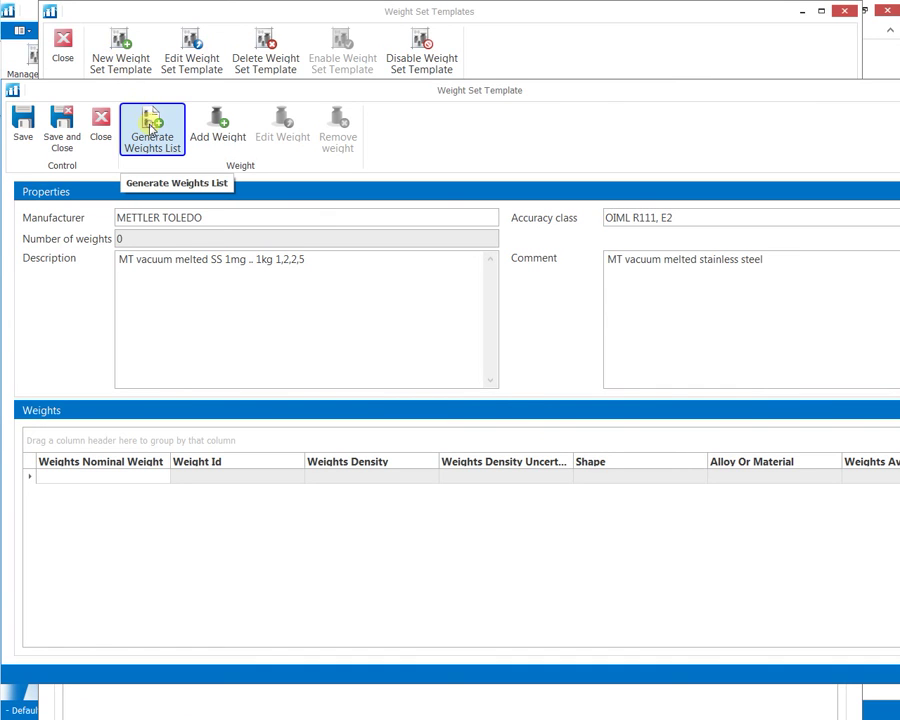
# - Set up a generated weights list for the template ranging from 1 mg to 500 mg in MT vacuum melted SS
pyautogui.click(150, 122)
pyautogui.write('1mg')
pyautogui.press('Tab')
pyautogui.write('5')
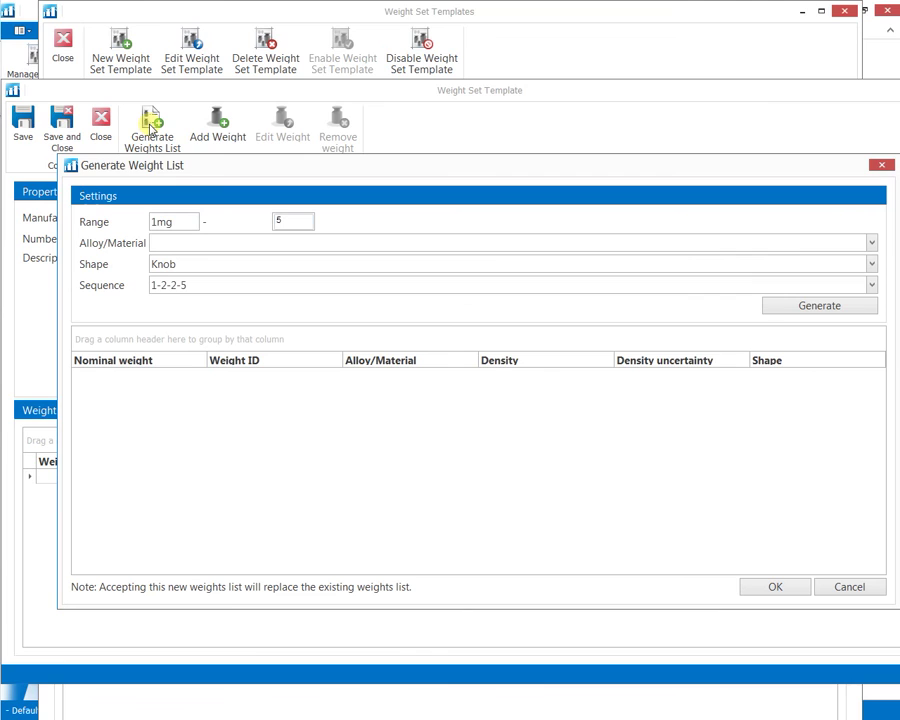
pyautogui.write('00mg')
pyautogui.press('Tab')
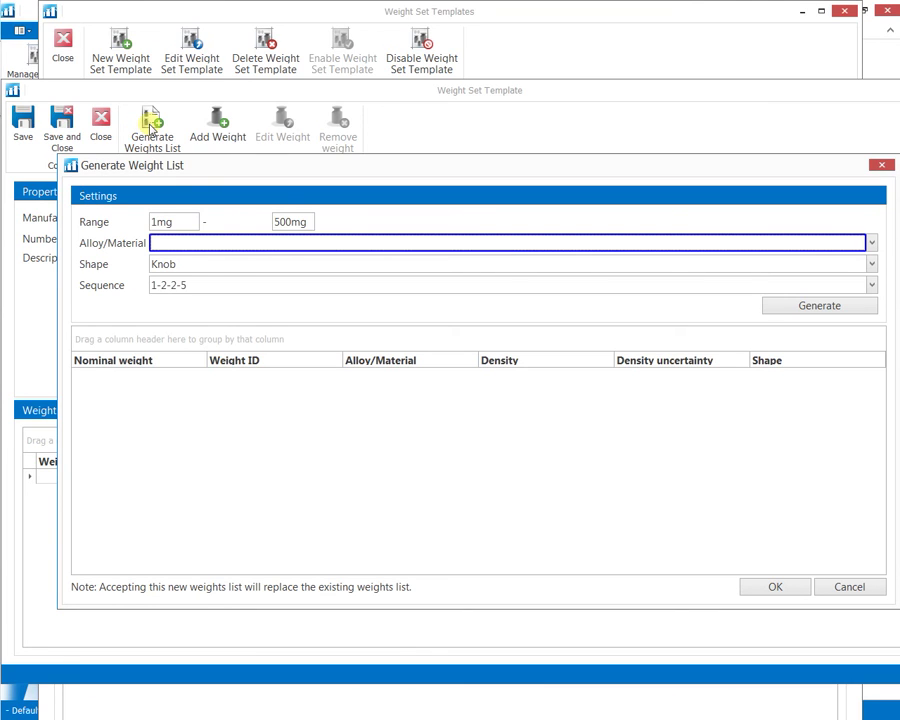
pyautogui.write('MT vacuum melted SS')
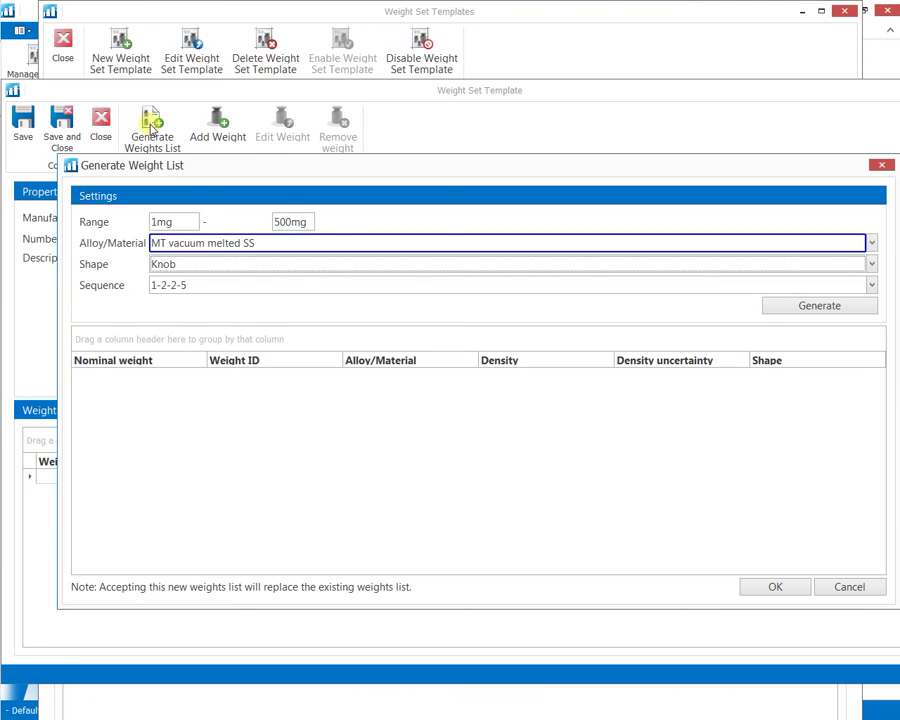
# - Generate the milligram weights with Wire shape and the 1-2-2-5 sequence, and accept them into the template
pyautogui.press('Tab')
pyautogui.write('Wire')
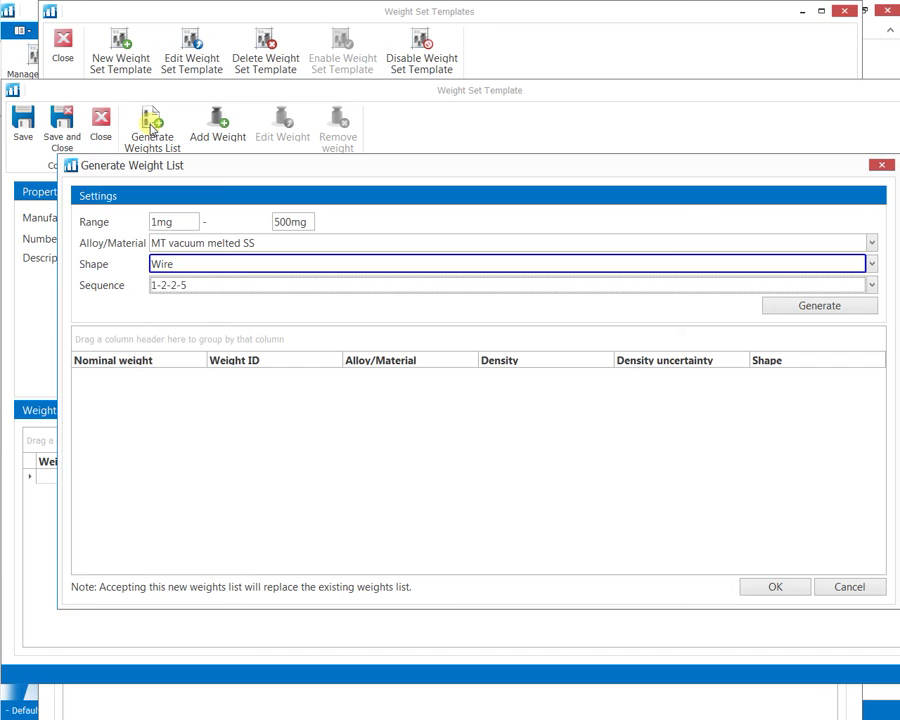
pyautogui.press('Tab')
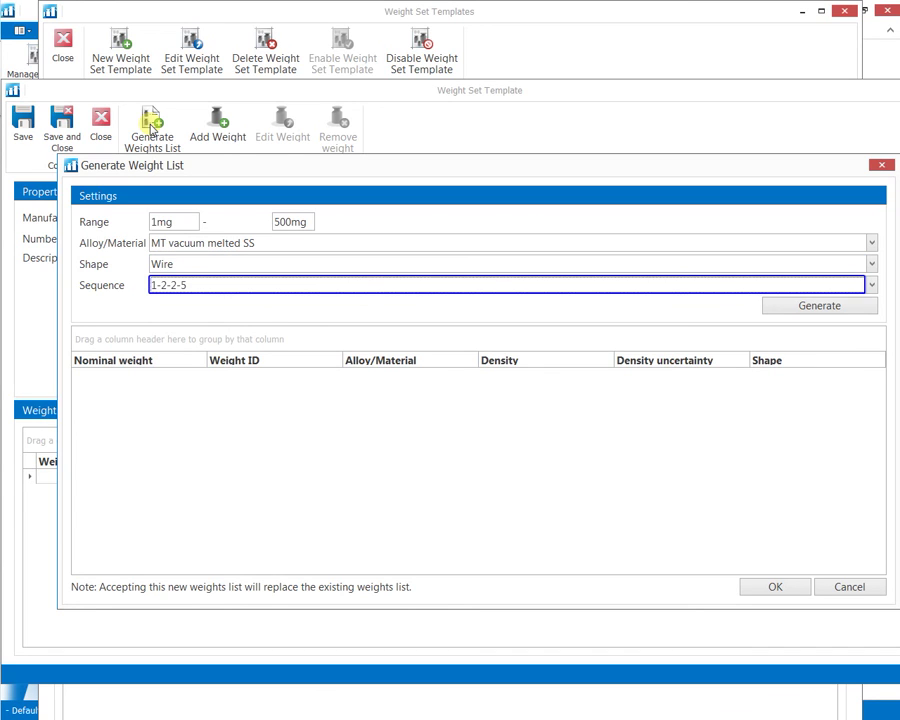
pyautogui.press('Tab')
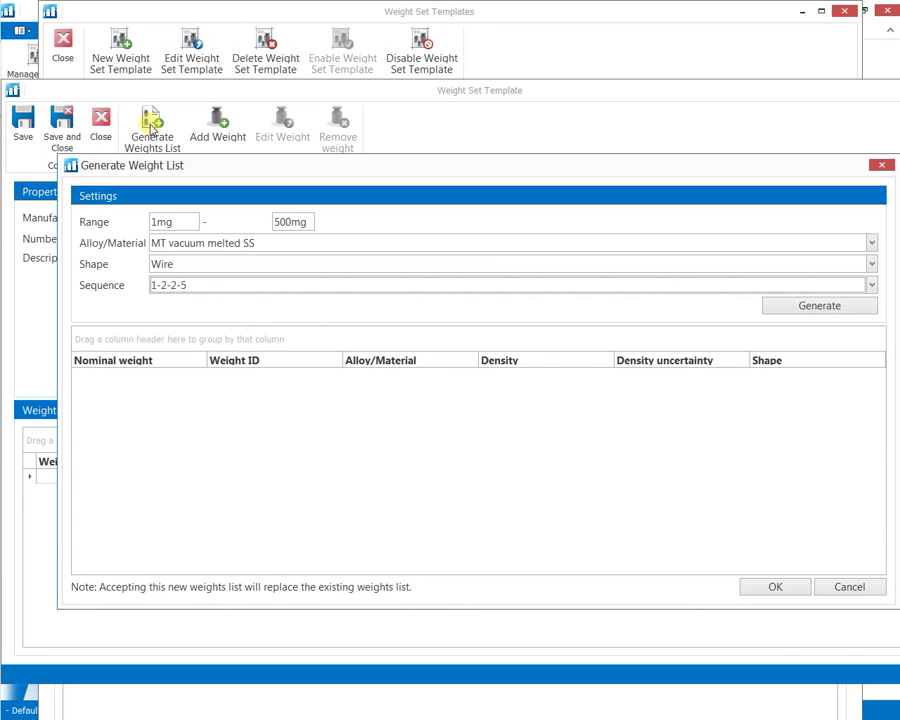
pyautogui.press('Return')
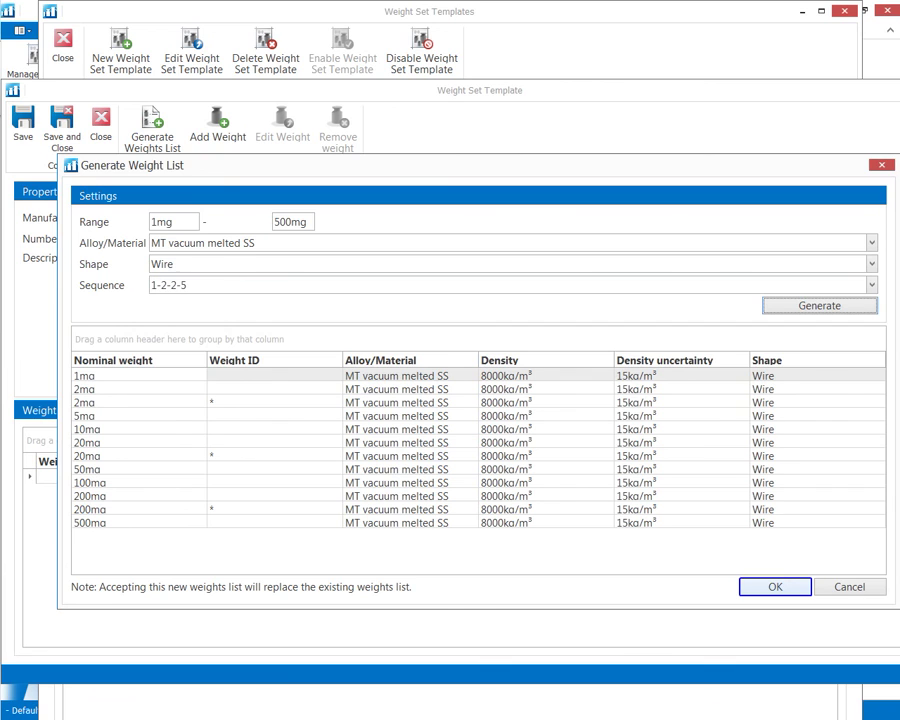
pyautogui.click(774, 585)
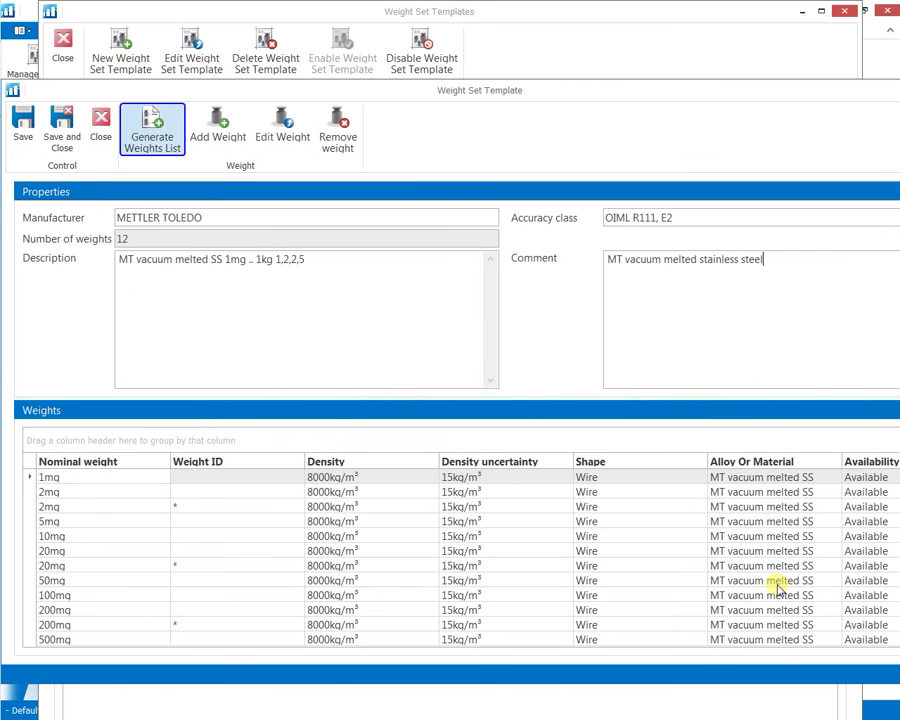
# - Generate Knob weights from 1 g to 1 kg in MT vacuum melted SS for the template, and save the completed template
pyautogui.click(150, 130)
pyautogui.write('1kg')
pyautogui.press('Tab')
pyautogui.press('Tab')
pyautogui.write('Knob')
pyautogui.press('Tab')
pyautogui.press('Tab')
pyautogui.press('Return')
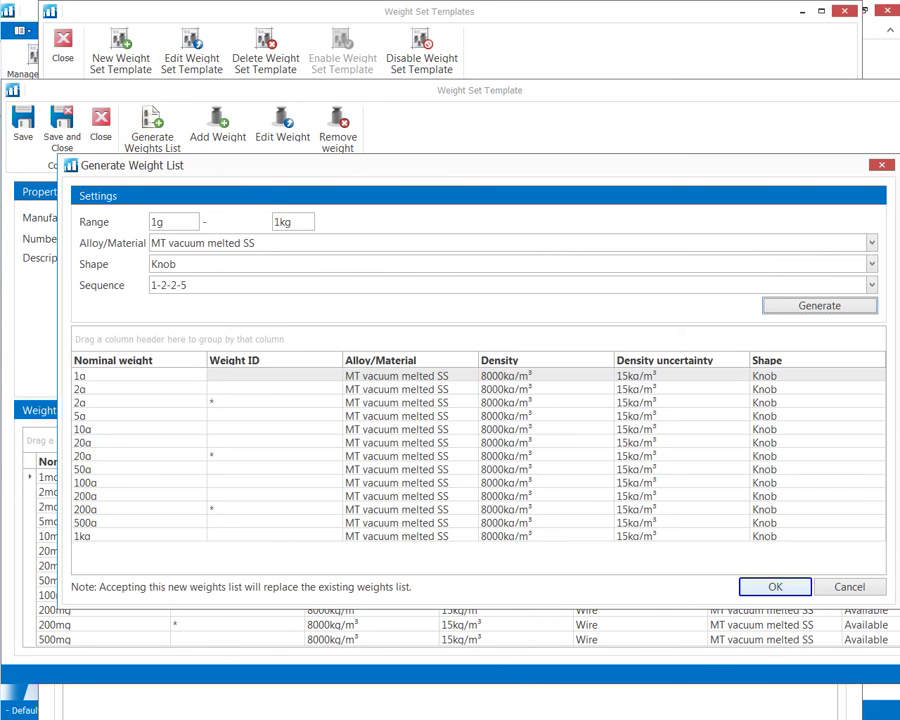
pyautogui.press('Escape')
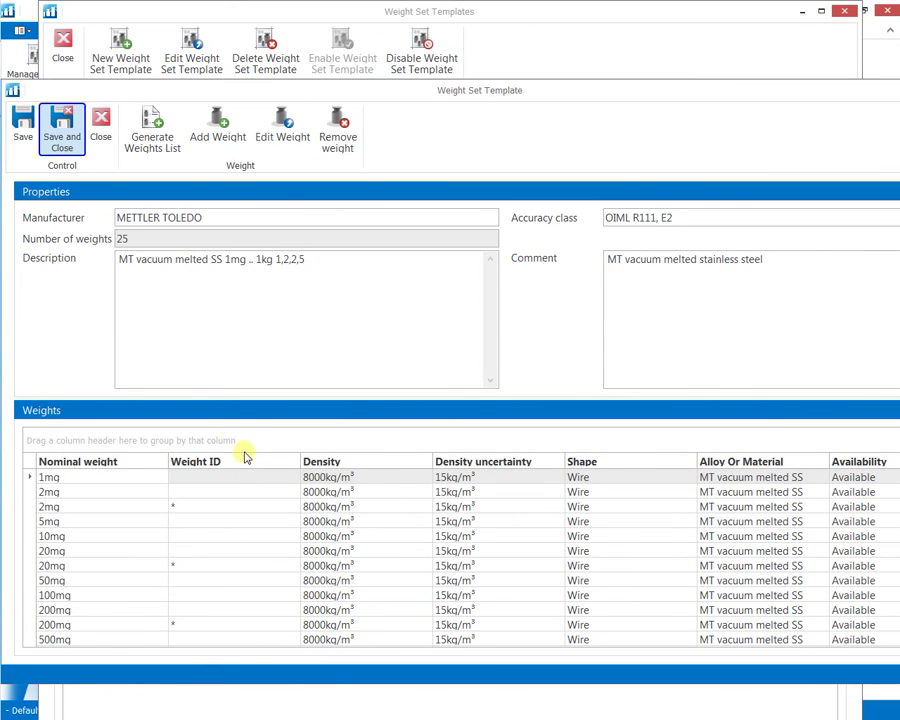
pyautogui.click(64, 135)
pyautogui.click(62, 45)
# - Add a 100 g reference weight set with serial number and internal ID R1017 to the METTLER TOLEDO customer and save it
pyautogui.click(28, 151)
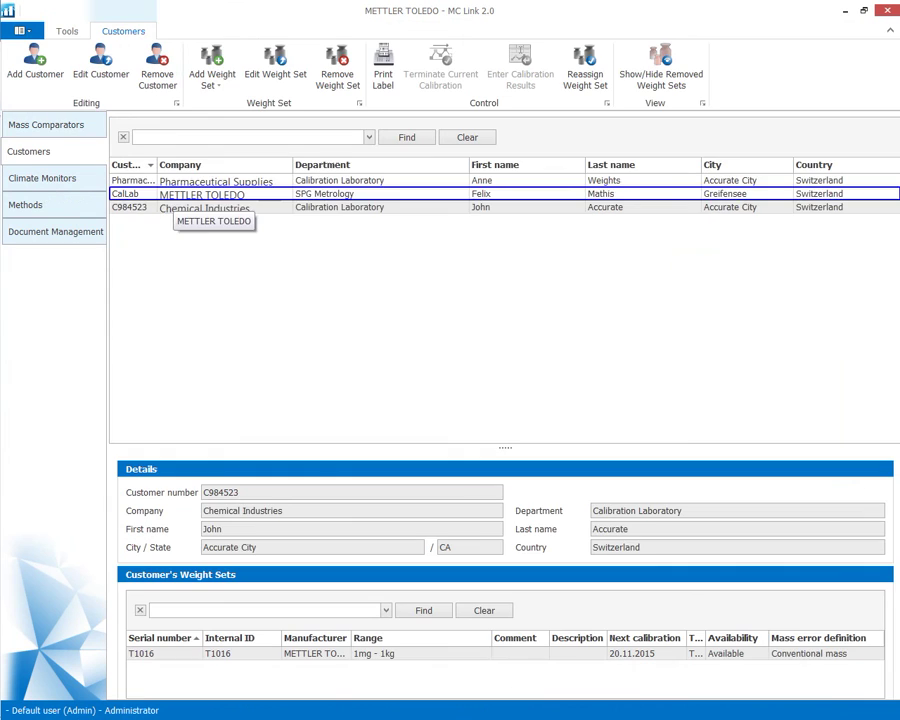
pyautogui.click(200, 194)
pyautogui.click(212, 66)
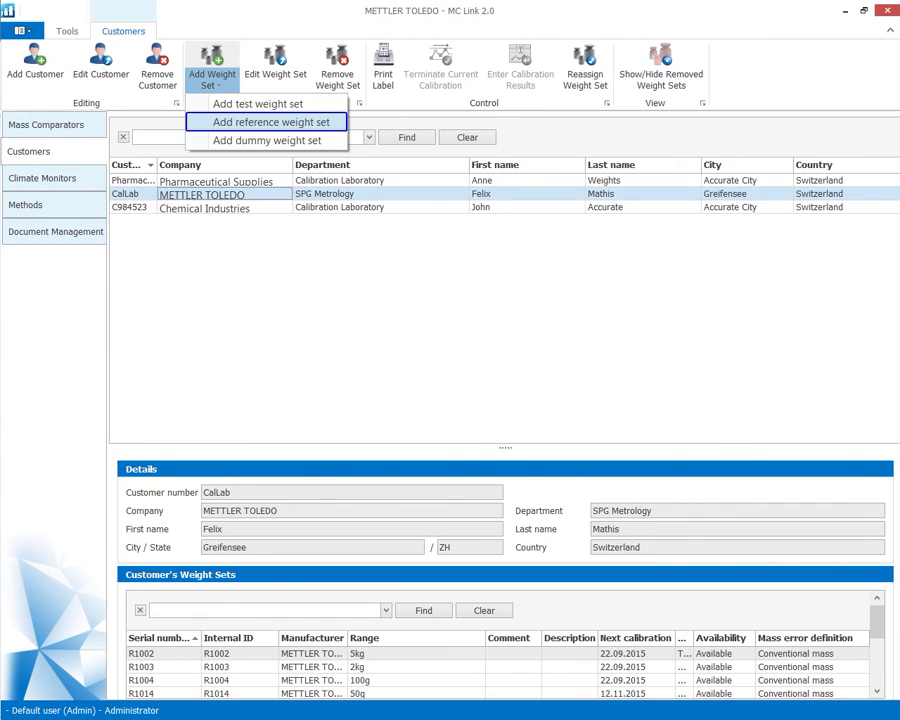
pyautogui.click(270, 122)
pyautogui.press('Return')
pyautogui.press('Tab')
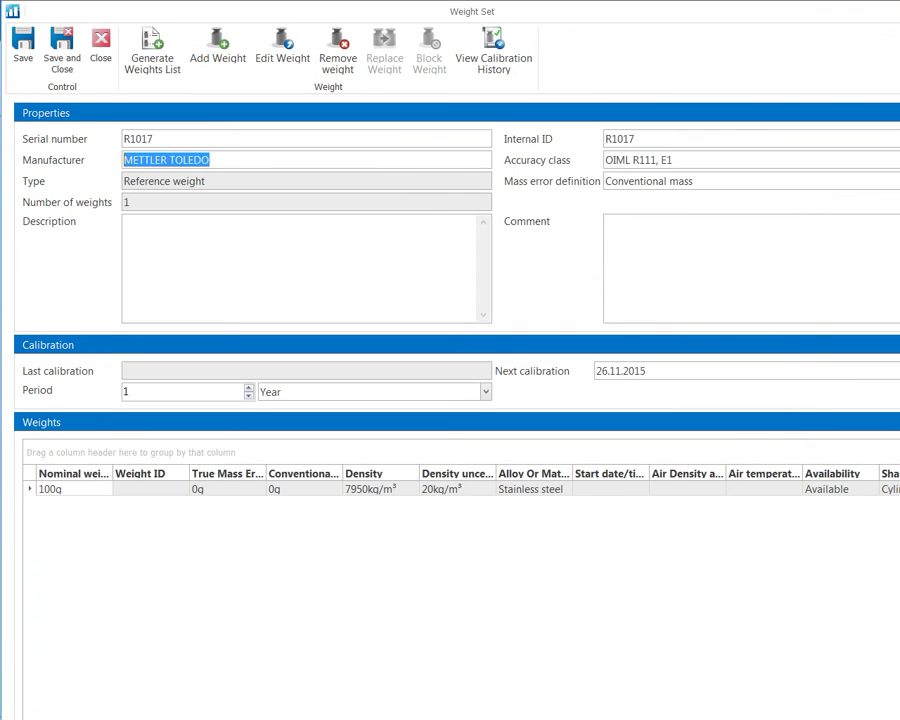
pyautogui.press('Tab')
pyautogui.click(62, 55)
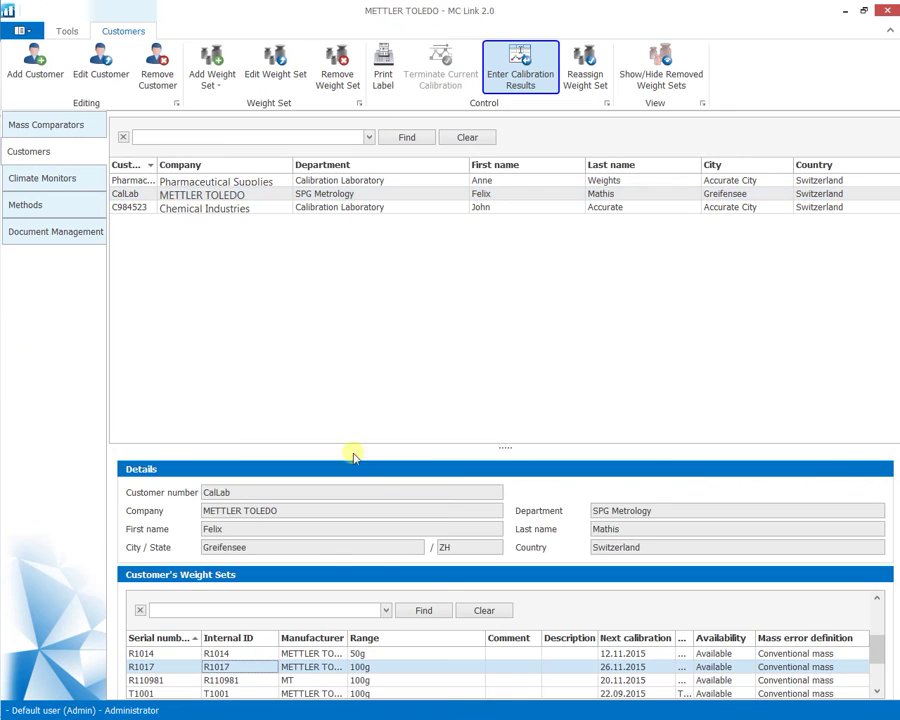
# - Start entering calibration results for weight set R1017 with comment "initial calibration" and certificate number C2583671
pyautogui.click(519, 70)
pyautogui.press('Tab')
pyautogui.write('initial calibration')
pyautogui.press('Tab')
pyautogui.write('C2583671')
pyautogui.press('Tab')
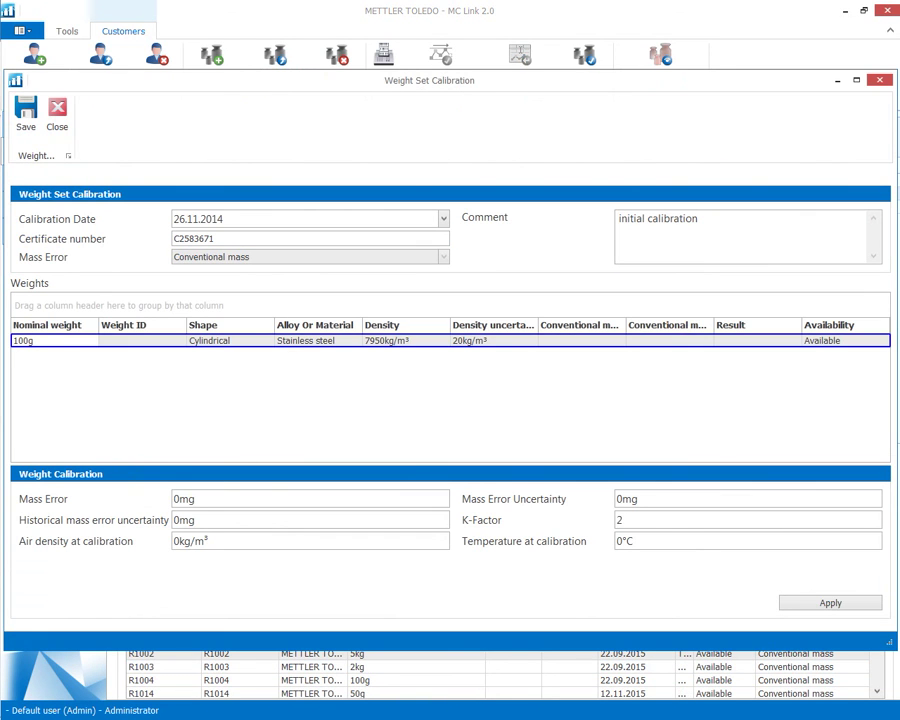
# - Record the 100 g weight's mass error 0.00240, uncertainty 0.011, historical uncertainty 0.006, air density 1.184 and temperature 21.21, and save the calibration
pyautogui.press('Tab')
pyautogui.write('0.00240')
pyautogui.press('Tab')
pyautogui.write('0.011')
pyautogui.press('Tab')
pyautogui.write('0.006')
pyautogui.press('Tab')
pyautogui.press('Tab')
pyautogui.write('1.184')
pyautogui.press('Tab')
pyautogui.write('21.21')
pyautogui.press('Tab')
pyautogui.press('Return')
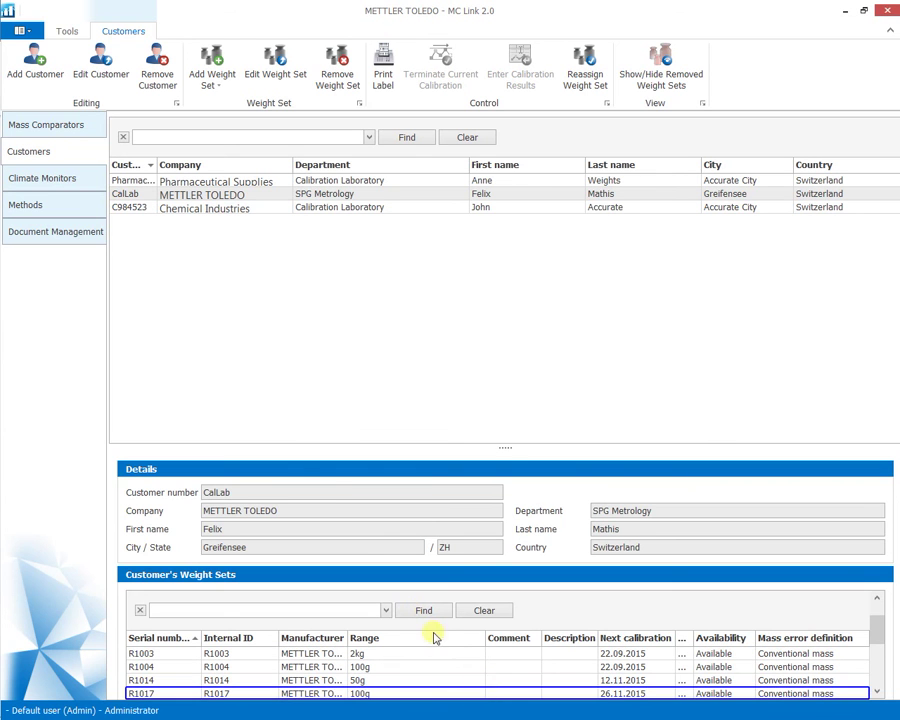
# - Create a conventional mass method with air buoyancy correction and name it "OIML R111 F1"
pyautogui.click(48, 205)
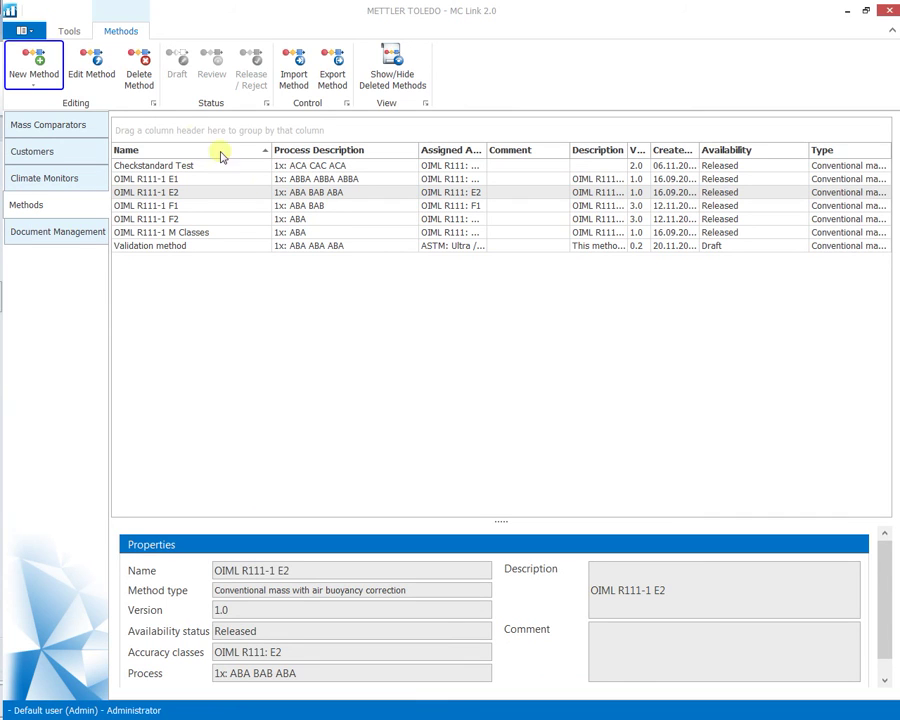
pyautogui.click(35, 60)
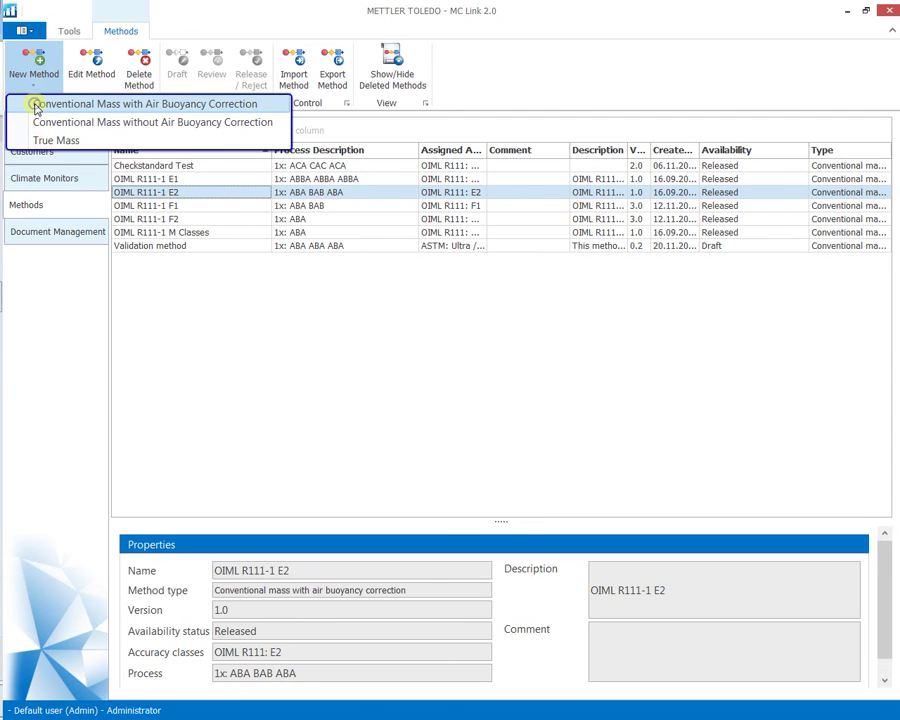
pyautogui.click(34, 104)
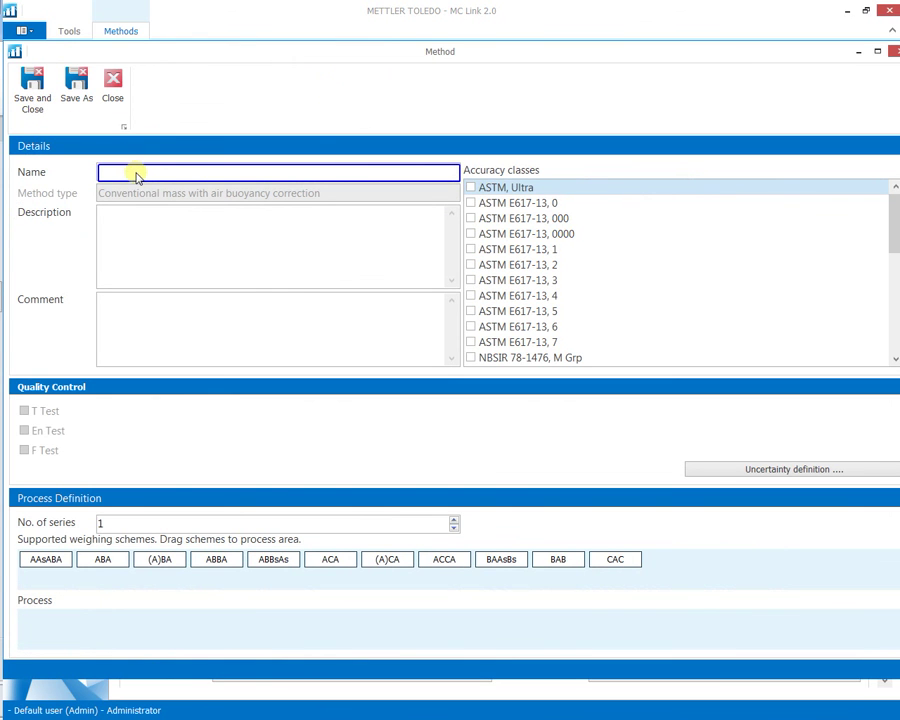
pyautogui.write('OIML R111 F1')
pyautogui.press('Tab')
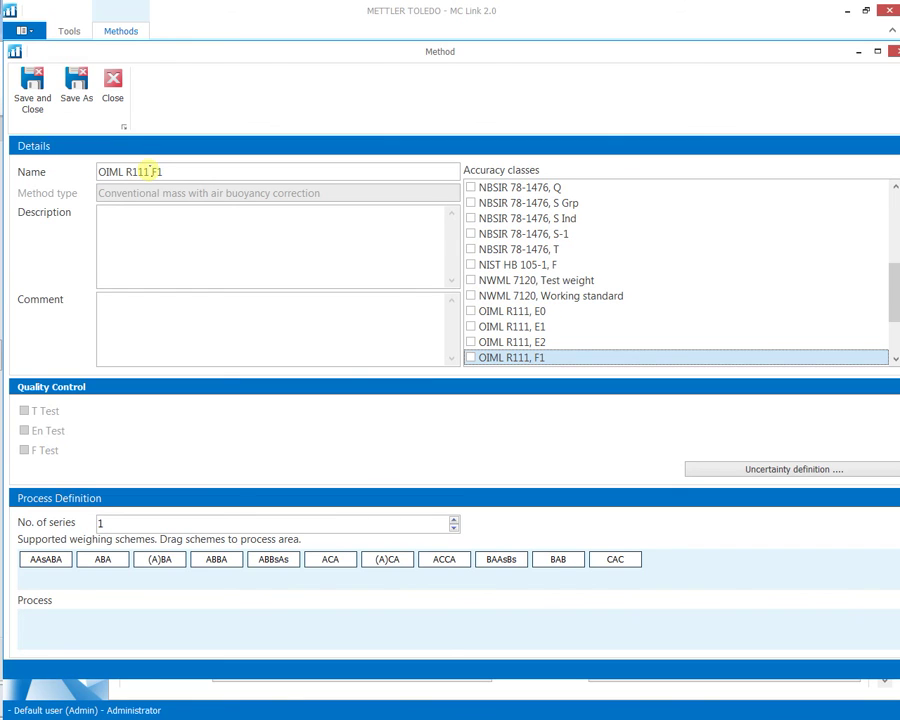
# - Assign accuracy class OIML R111, F1 to the method and describe it as "OIML R111 F1 Class method"
pyautogui.press('space')
pyautogui.click(149, 213)
pyautogui.write('OIML R111 F1 Class method')
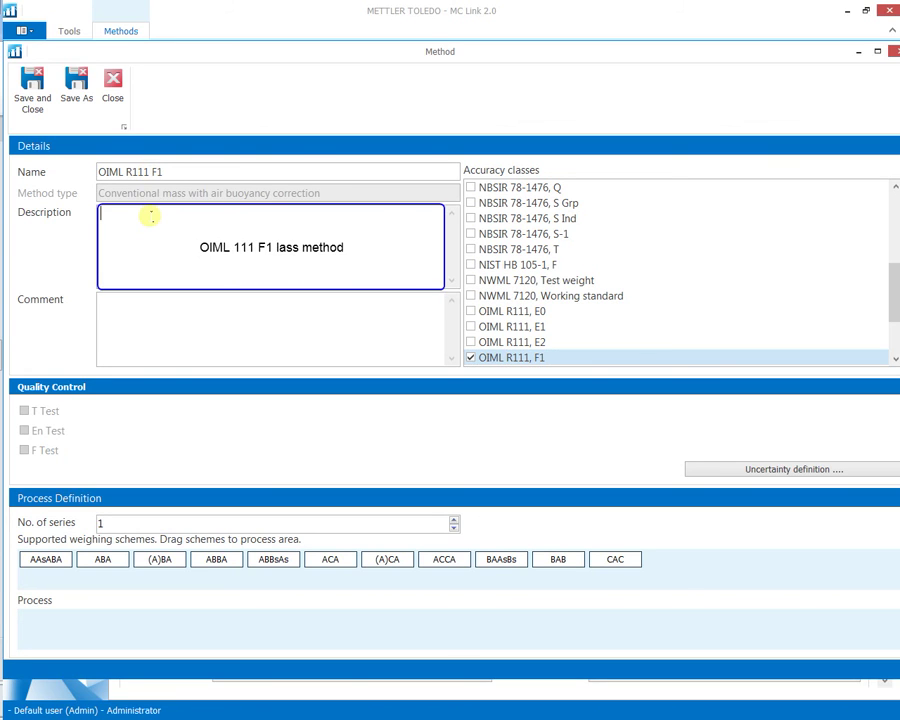
# - Build the method's weighing process from the ACA scheme followed by the ABA scheme
pyautogui.doubleClick(329, 558)
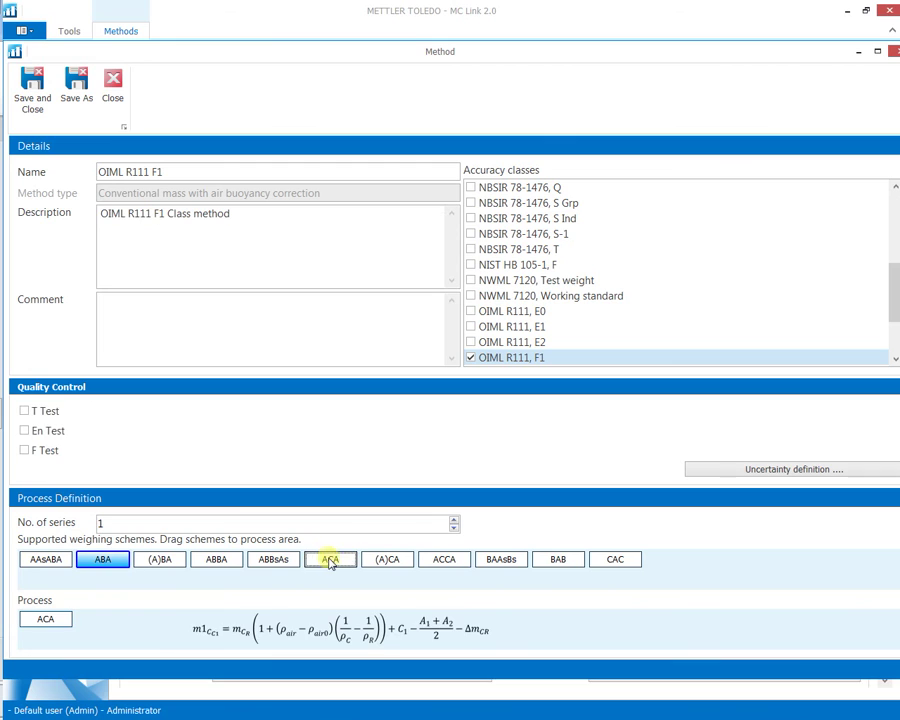
pyautogui.doubleClick(103, 560)
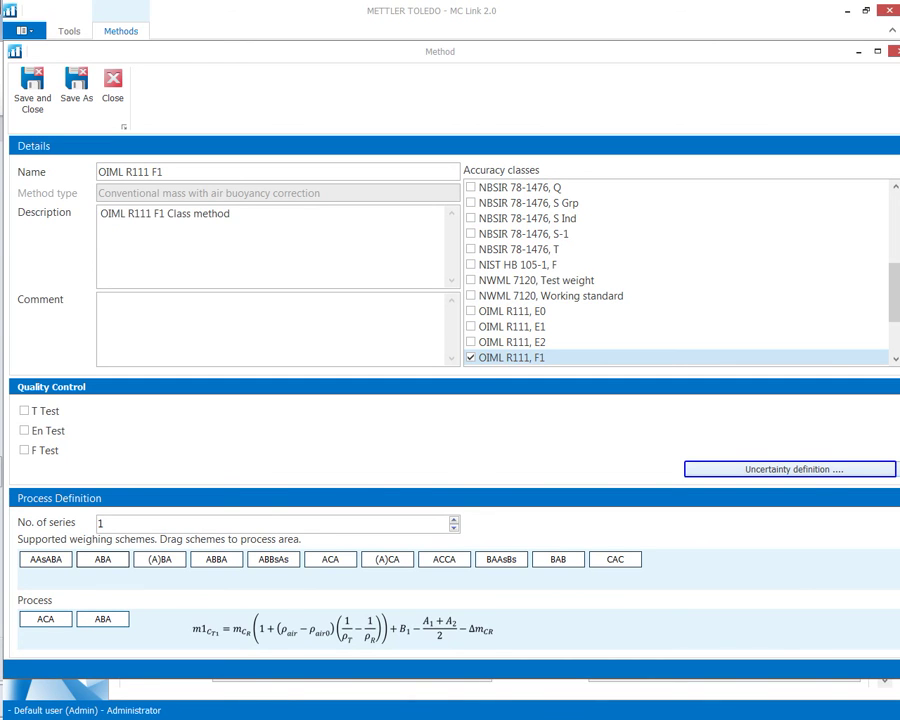
# - Exclude magnetism from the comparator combined uncertainty in the method's uncertainty definition and apply it
pyautogui.click(765, 466)
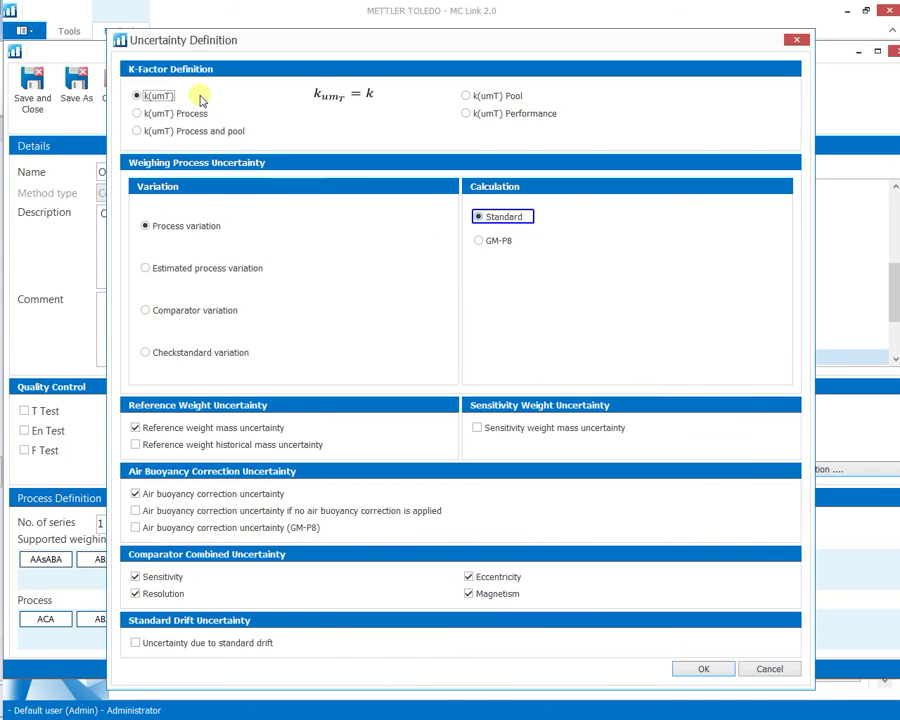
pyautogui.moveTo(201, 232)
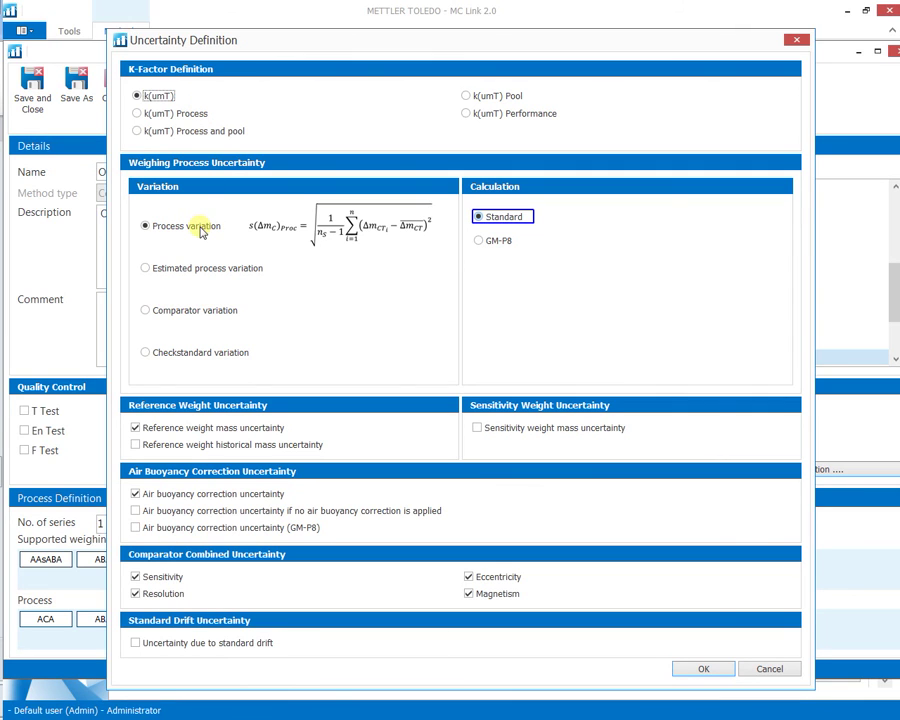
pyautogui.moveTo(477, 221)
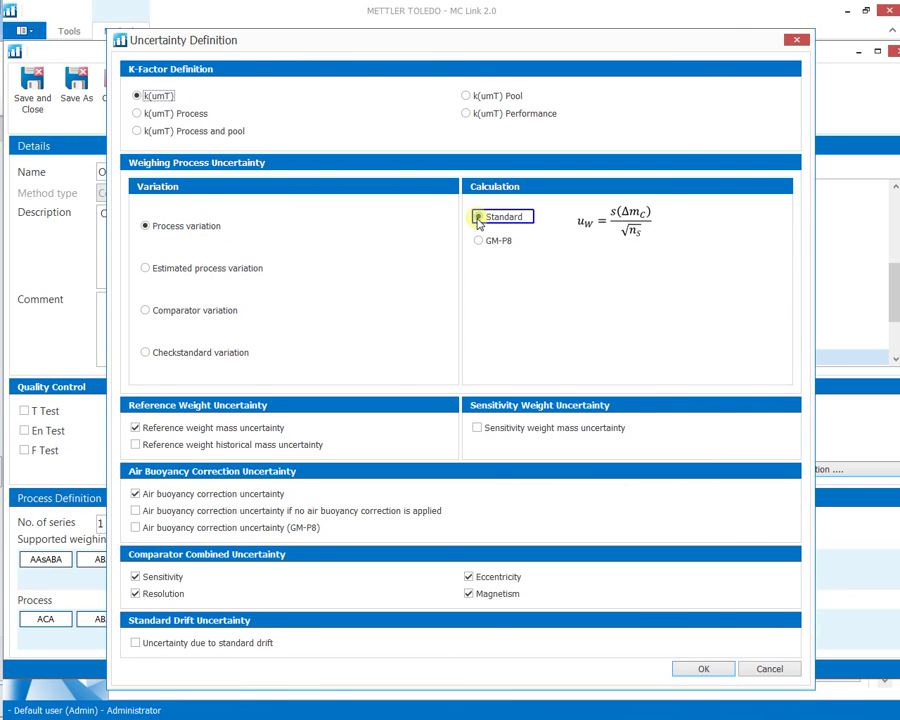
pyautogui.moveTo(137, 433)
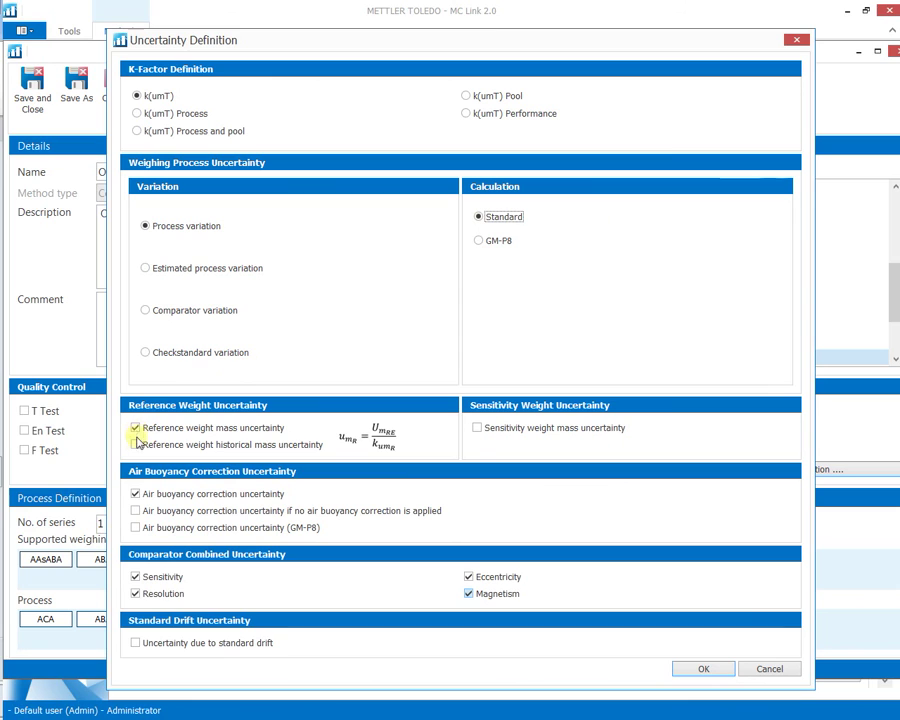
pyautogui.moveTo(137, 495)
pyautogui.moveTo(135, 593)
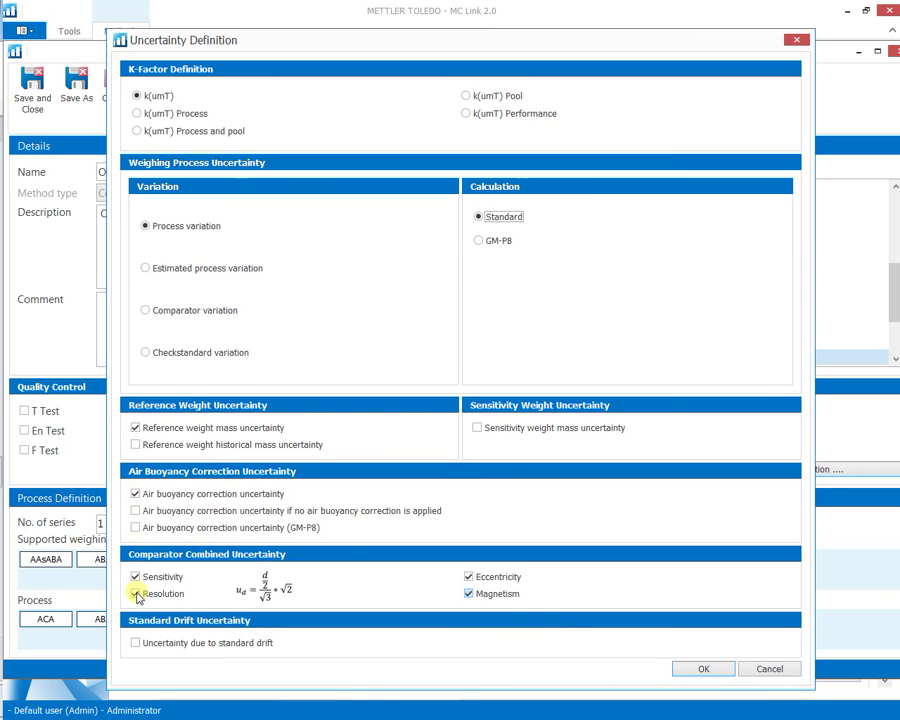
pyautogui.click(468, 593)
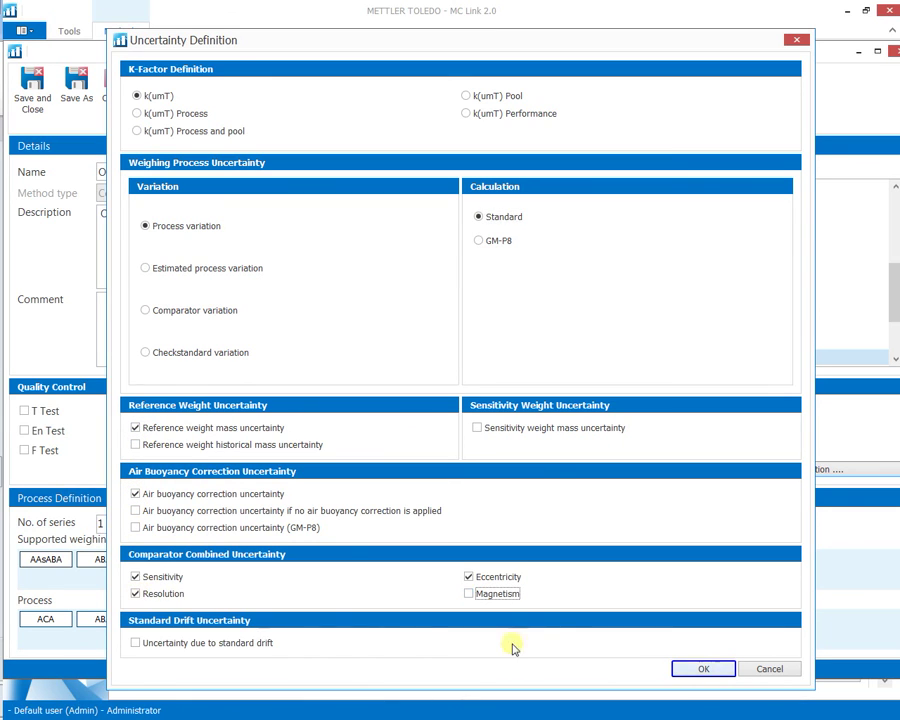
pyautogui.click(703, 669)
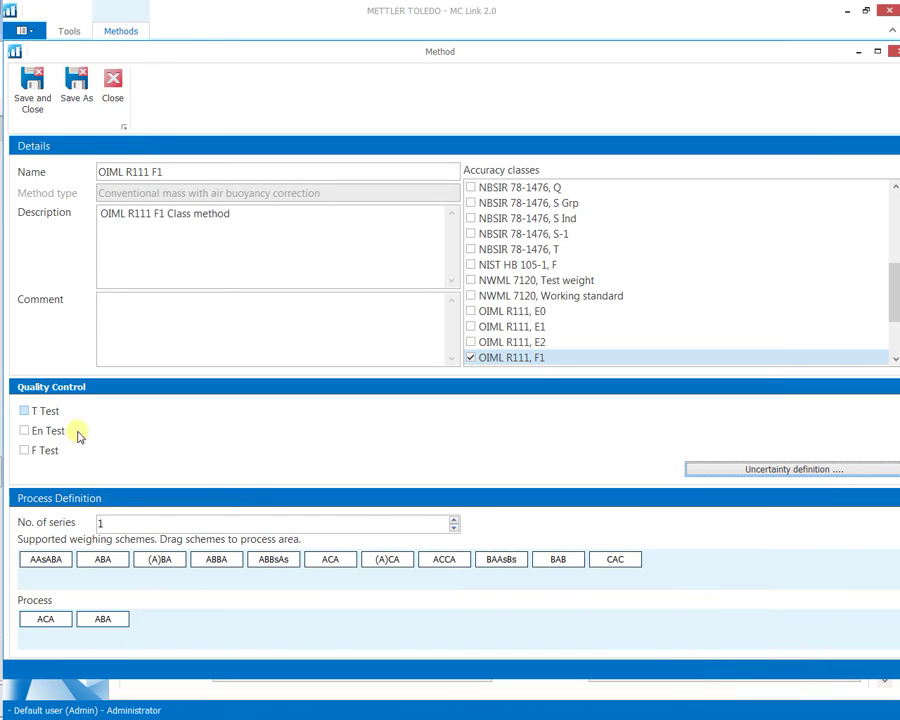
# - Enable the T Test and En Test quality controls, save the OIML R111 F1 method and return to the methods list
pyautogui.moveTo(24, 413)
pyautogui.click(24, 410)
pyautogui.click(24, 430)
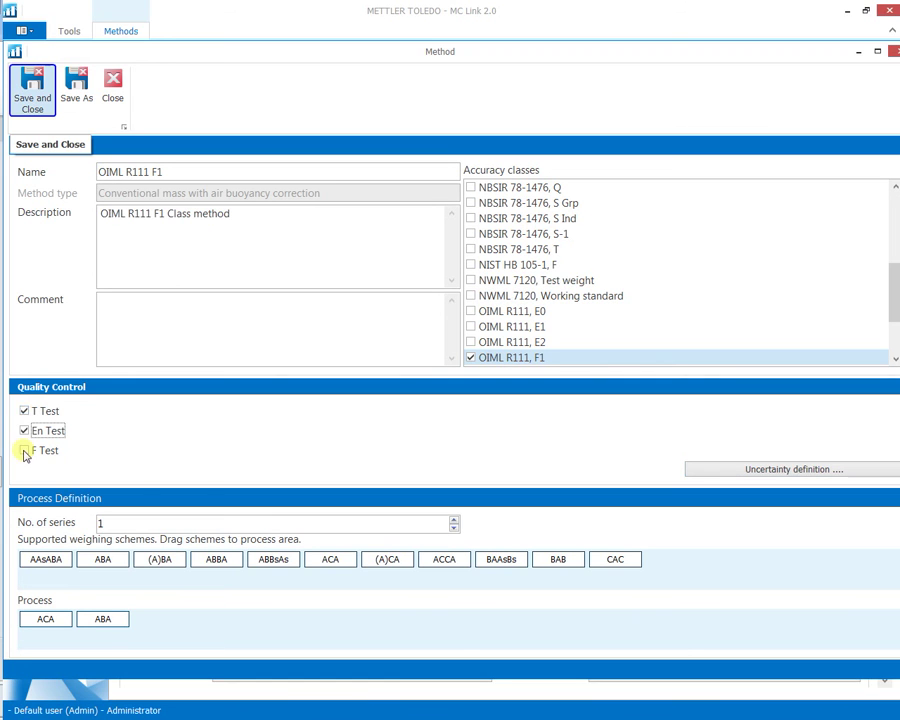
pyautogui.click(33, 88)
pyautogui.click(60, 203)
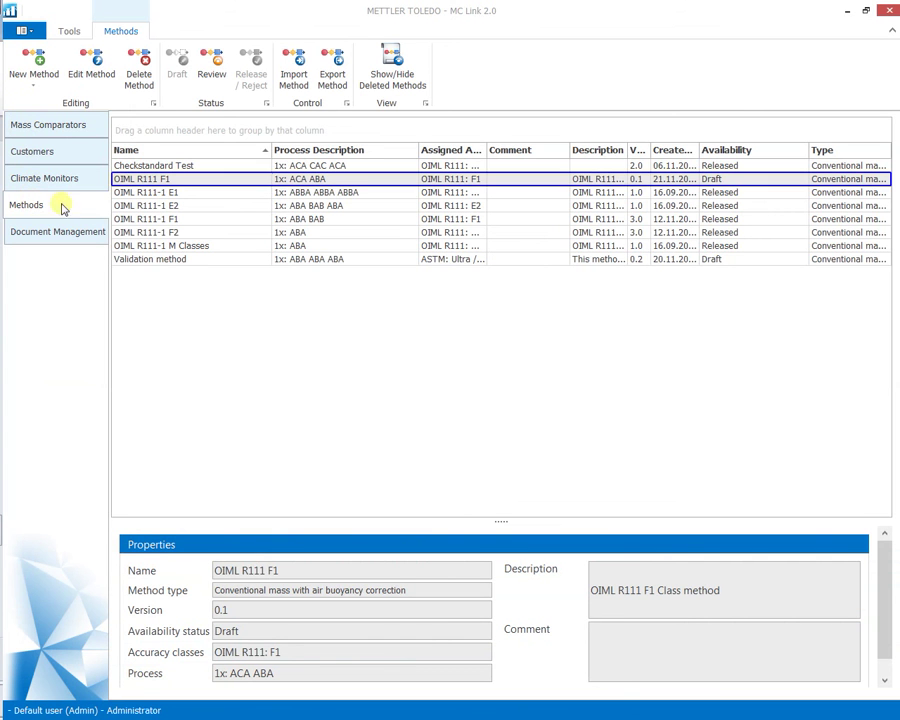
pyautogui.press('Tab')
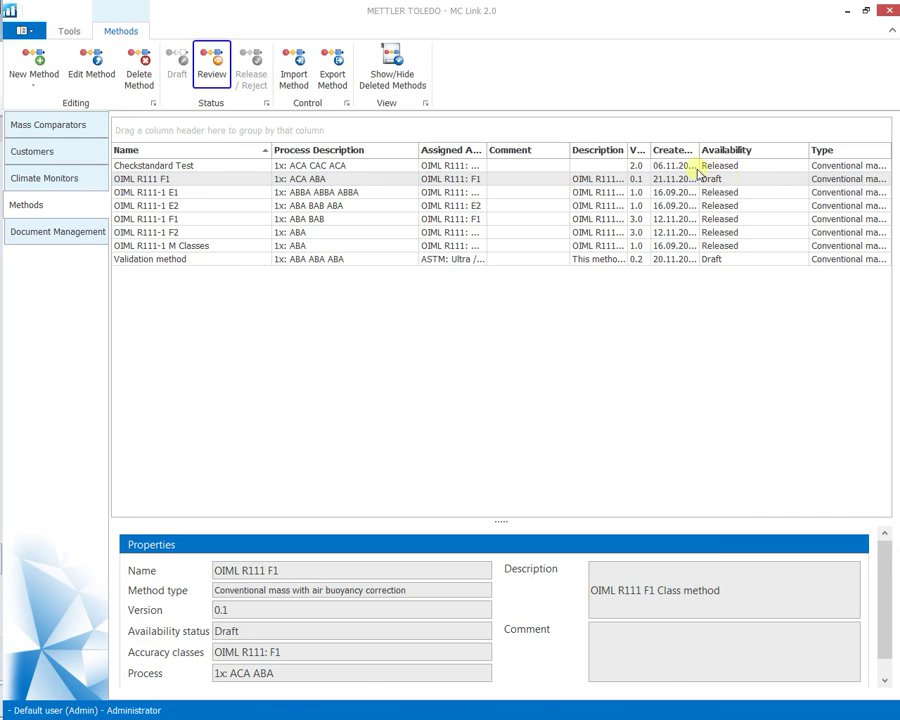